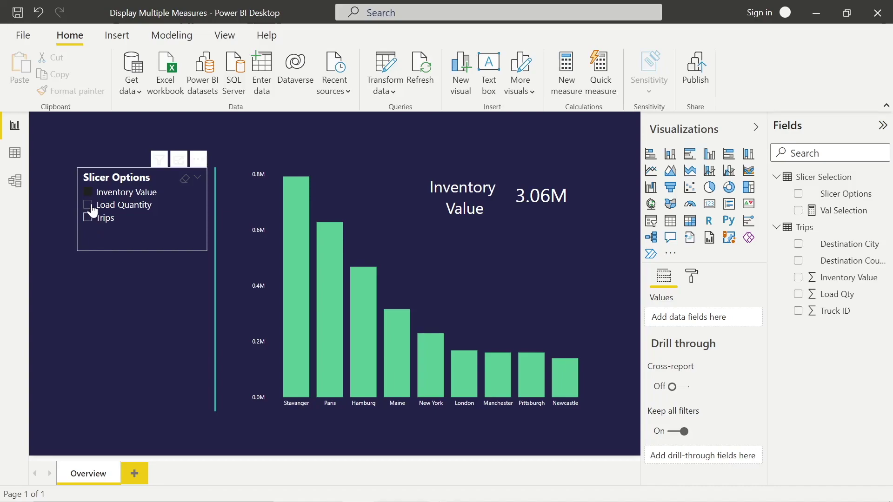
# Pick Load Quantity in the Slicer Options slicer so the chart and card total 765.50
pyautogui.click(91, 207)
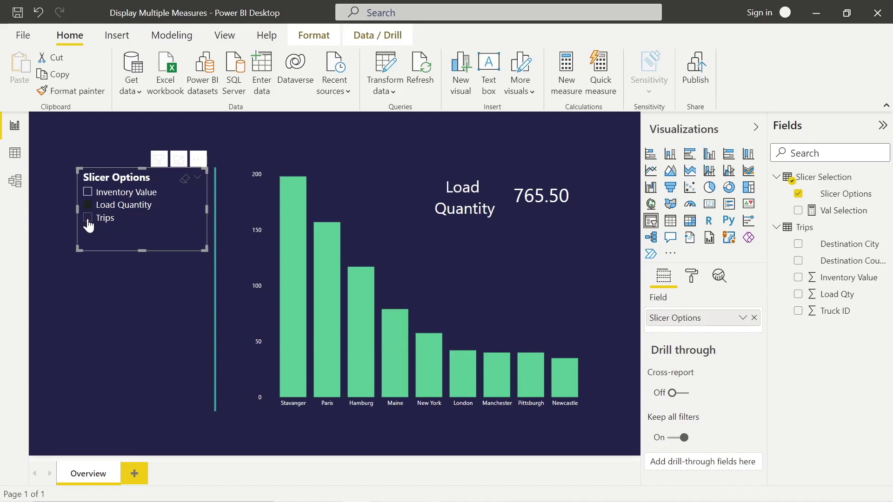
# Preview Trips in the slicer, then switch back to Inventory Value showing 3.06M
pyautogui.click(89, 226)
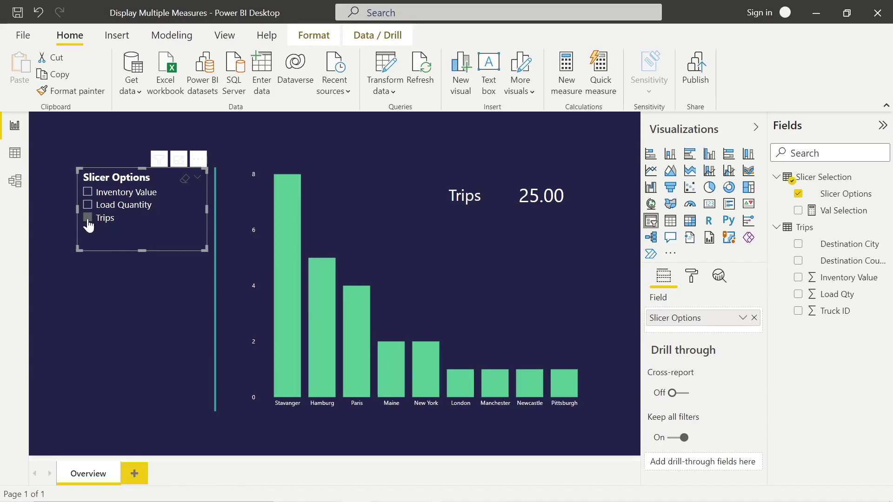
pyautogui.click(87, 193)
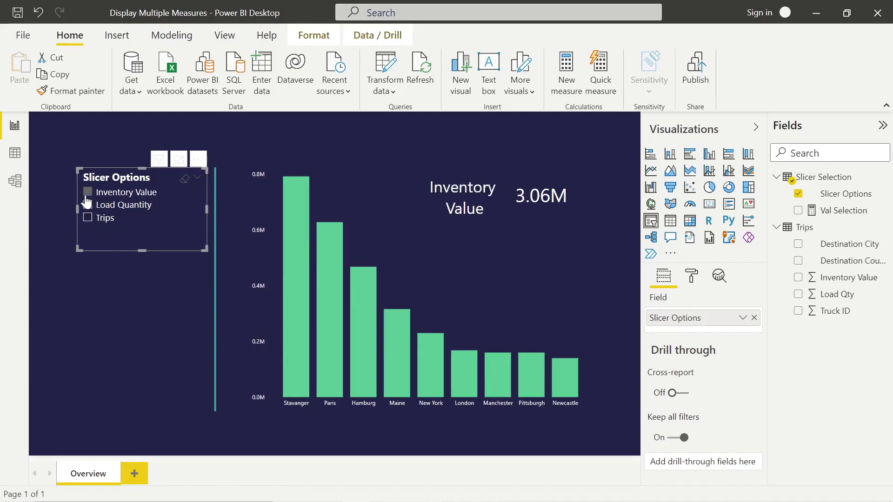
pyautogui.moveTo(297, 261)
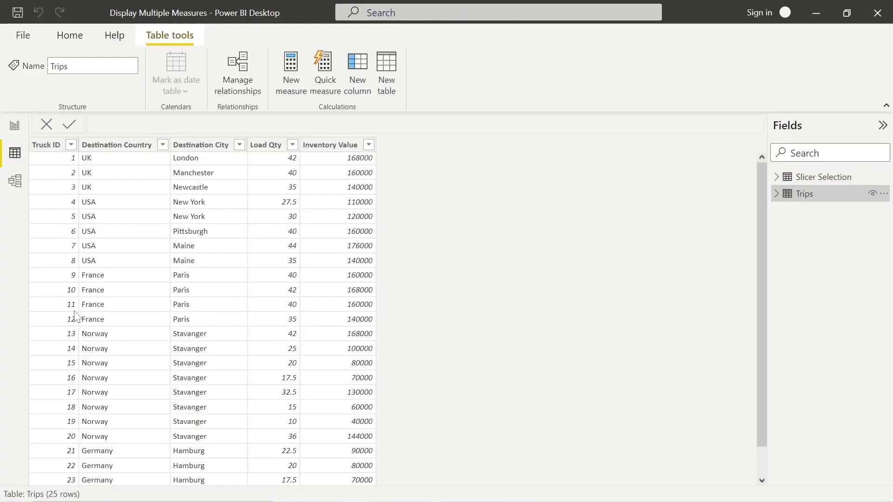
pyautogui.scroll(-2, 76, 317)
pyautogui.scroll(2, 76, 317)
pyautogui.scroll(-2, 76, 316)
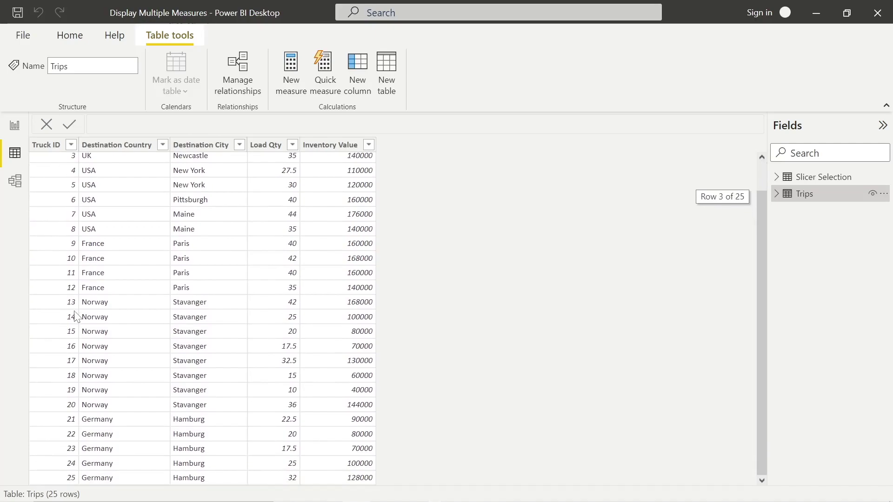
pyautogui.scroll(2, 77, 311)
pyautogui.scroll(-2, 127, 354)
pyautogui.scroll(2, 126, 354)
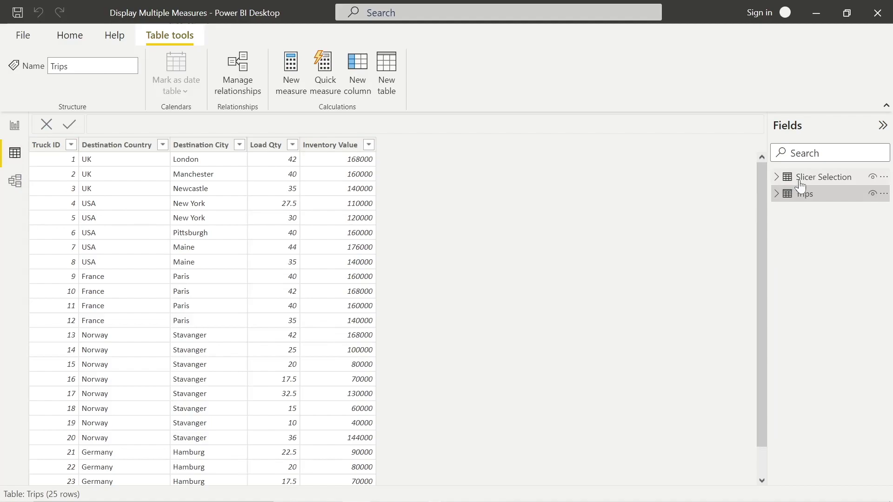
pyautogui.click(15, 127)
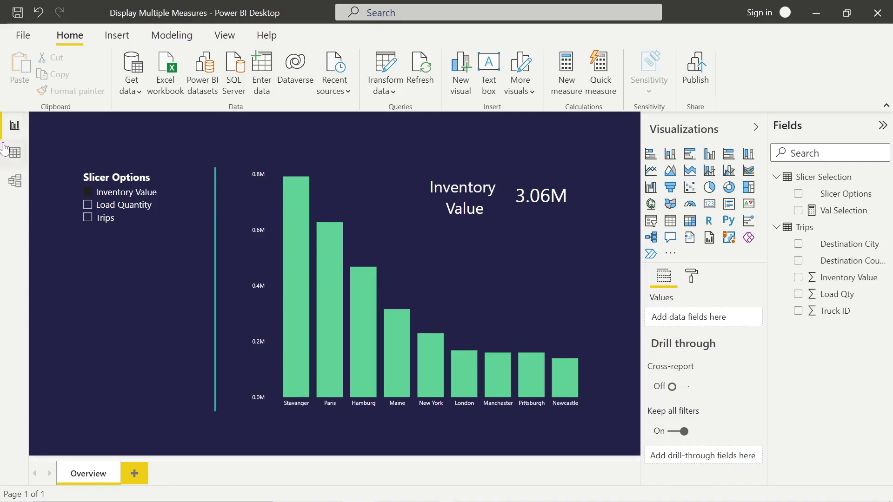
# Switch to Data view to show the Trips table's 25 rows with Load Qty and Inventory Value
pyautogui.click(15, 152)
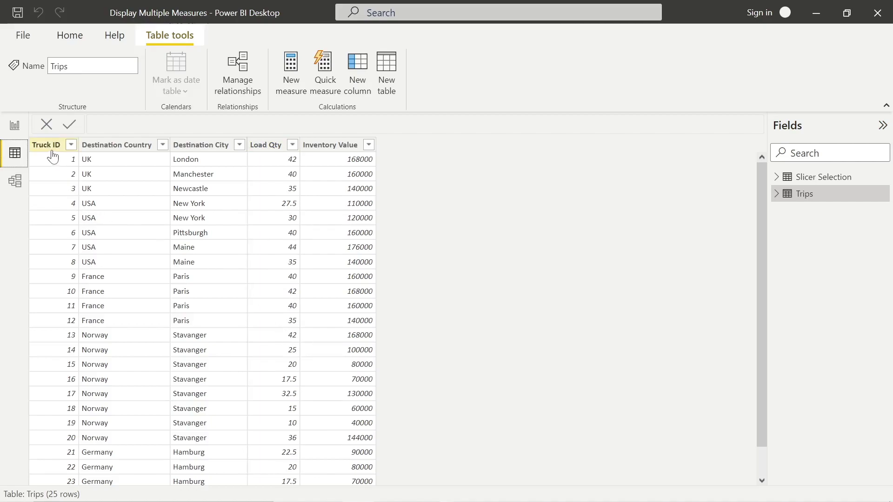
# Return to Report view and point out the Slicer Options field in the Fields pane
pyautogui.click(16, 126)
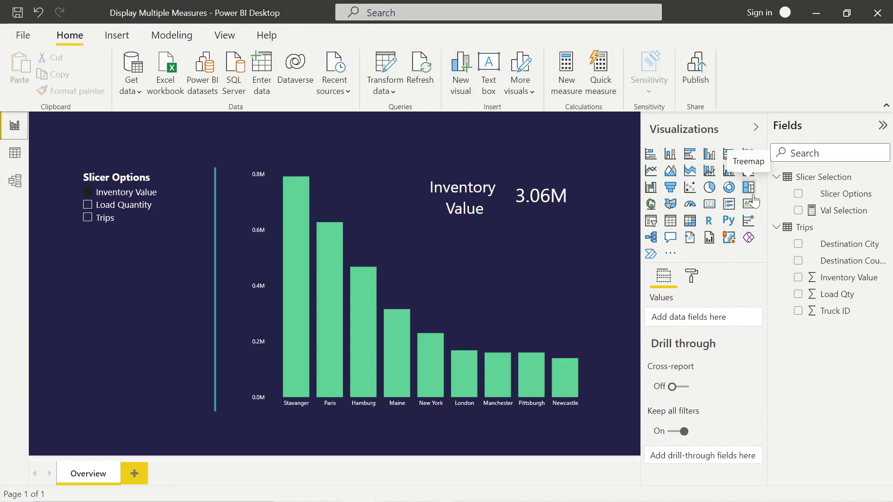
pyautogui.click(843, 196)
pyautogui.click(19, 155)
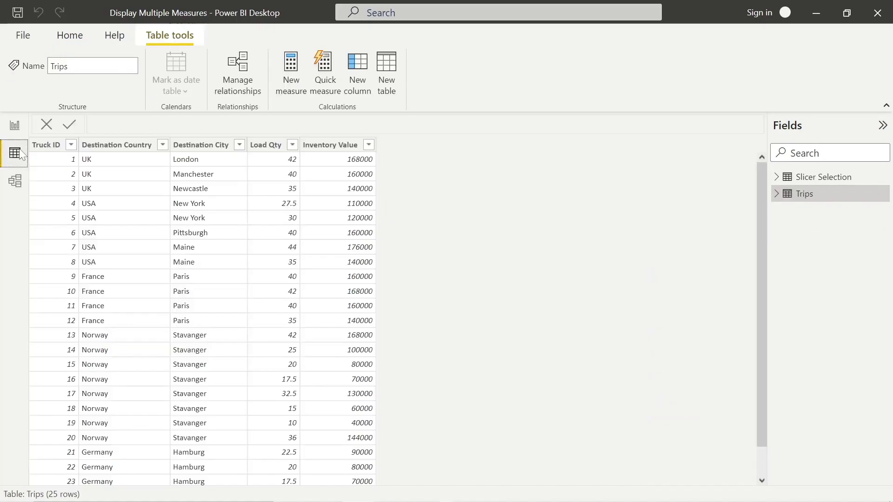
pyautogui.click(803, 182)
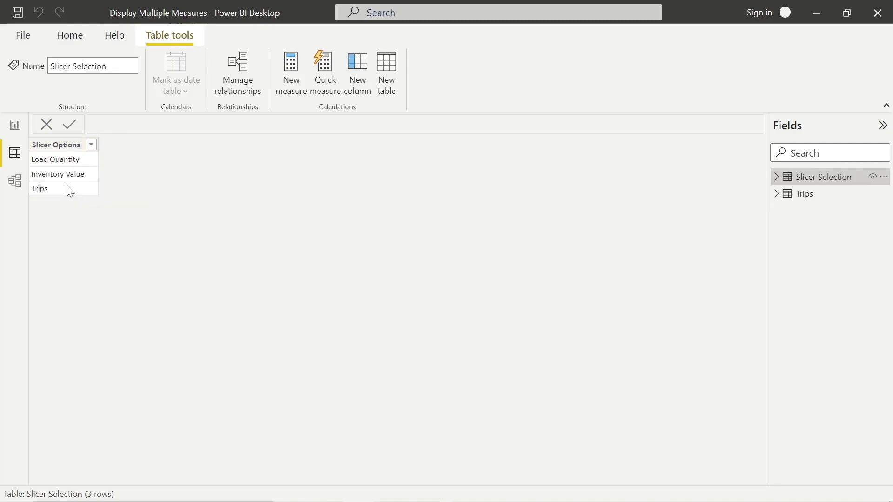
pyautogui.click(15, 125)
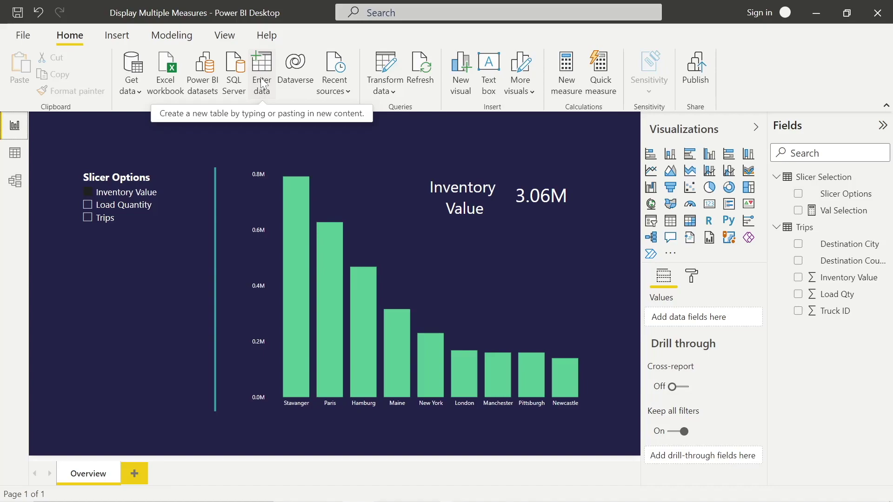
pyautogui.click(841, 212)
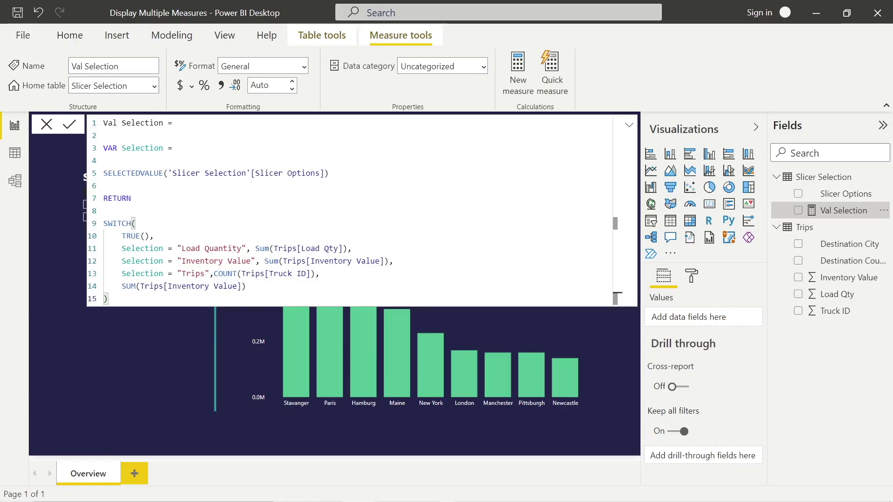
pyautogui.click(117, 353)
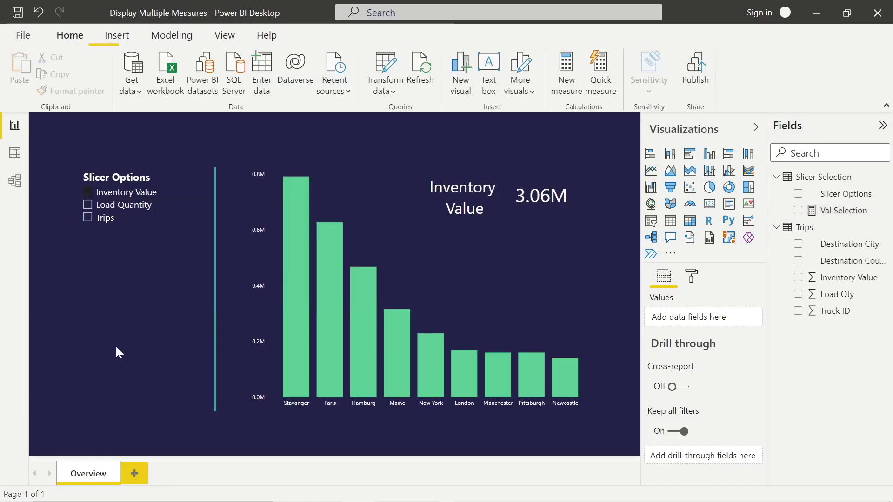
pyautogui.click(15, 183)
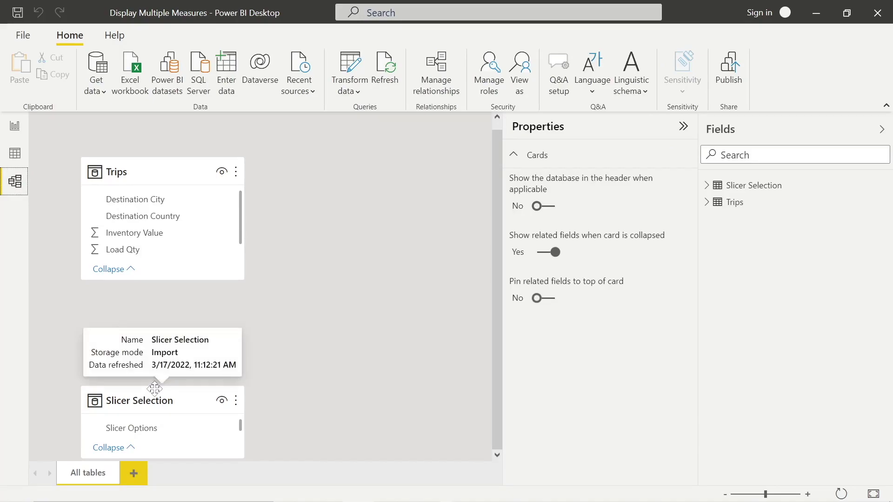
pyautogui.scroll(1, 155, 389)
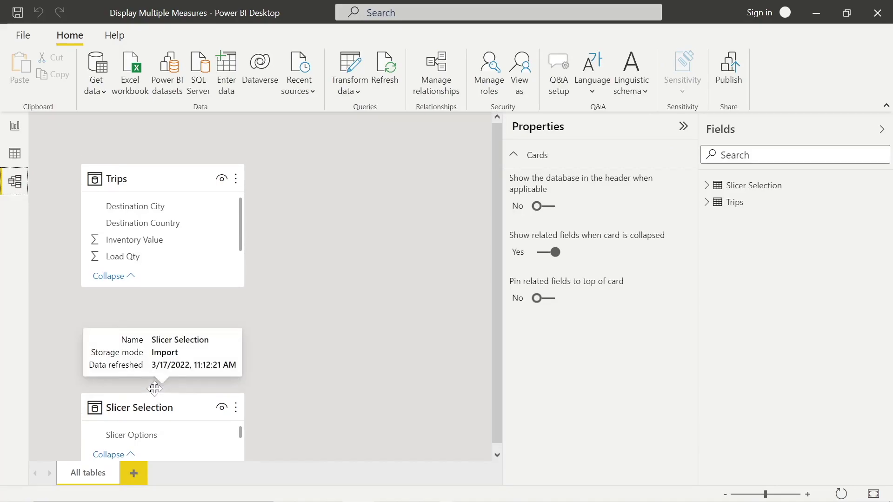
pyautogui.click(19, 126)
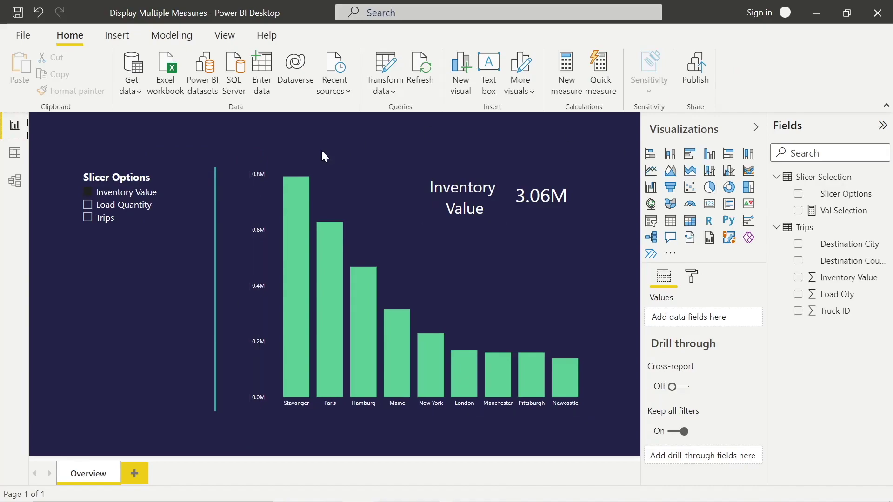
# Select the slicer visual to show Slicer Options in its Field well
pyautogui.click(167, 233)
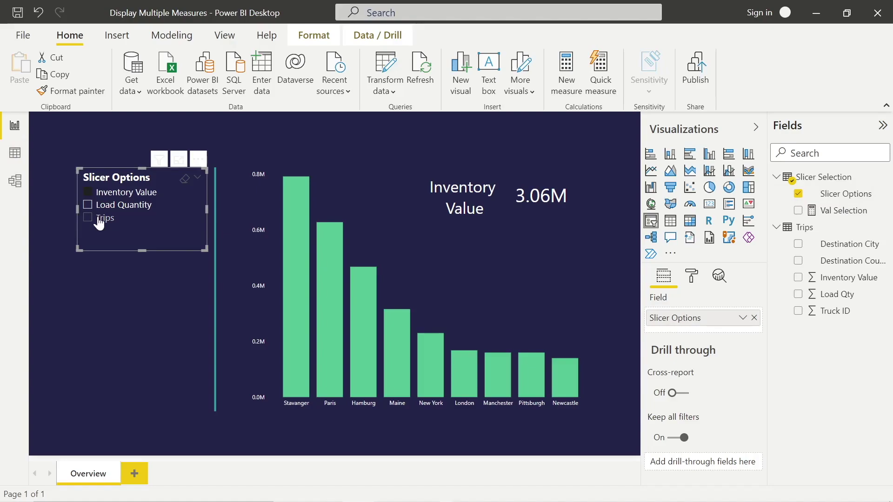
# Inspect the bar chart's wells: Val Selection as Values, Destination City as Axis, then deselect it
pyautogui.click(382, 217)
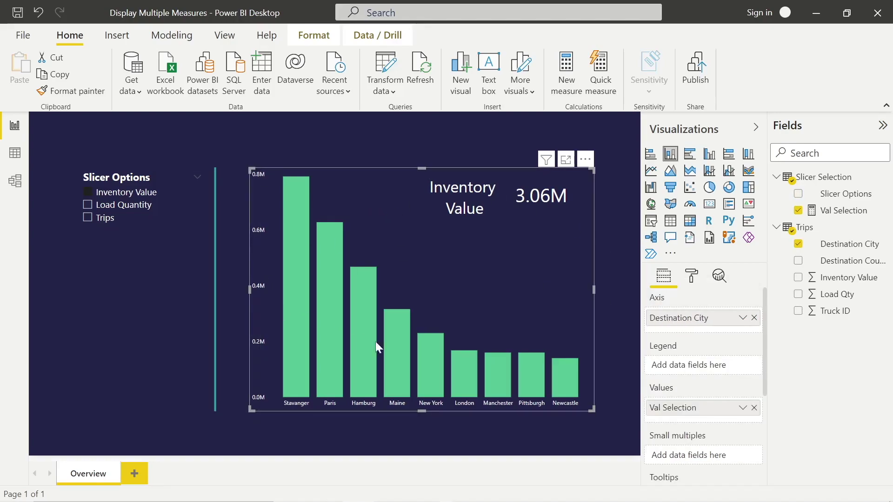
pyautogui.scroll(-1, 702, 382)
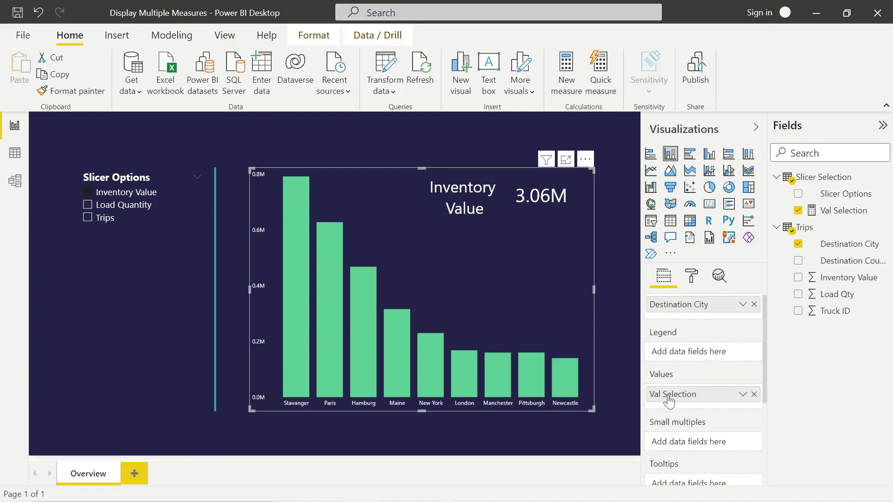
pyautogui.click(481, 161)
pyautogui.click(489, 212)
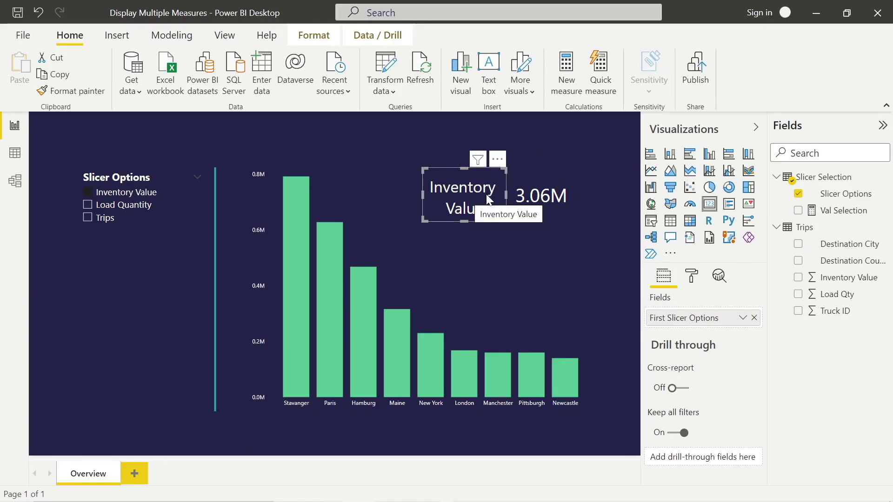
pyautogui.click(543, 208)
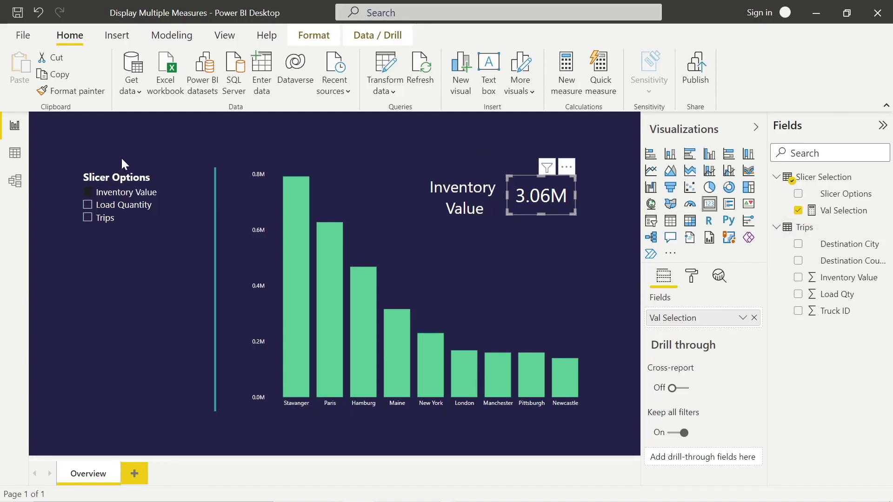
pyautogui.click(124, 142)
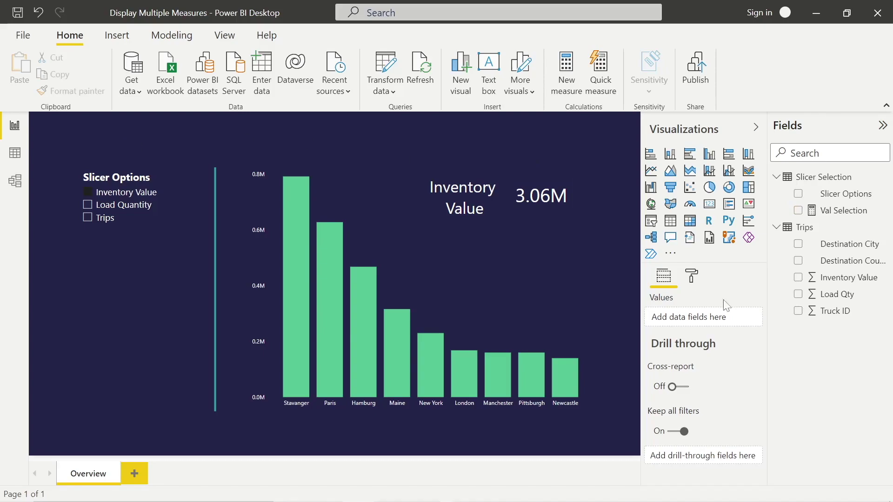
# Collapse the Trips field list and cycle the slicer through Load Quantity and Trips, ending on Inventory Value
pyautogui.click(778, 229)
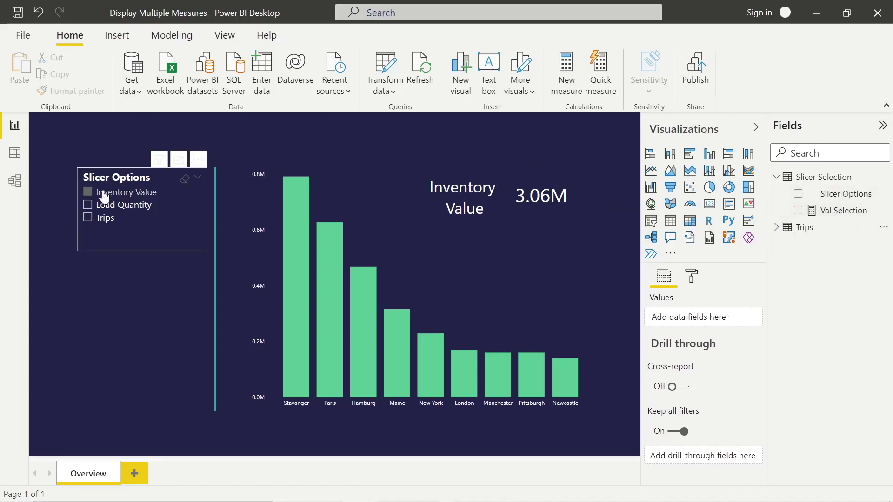
pyautogui.click(88, 205)
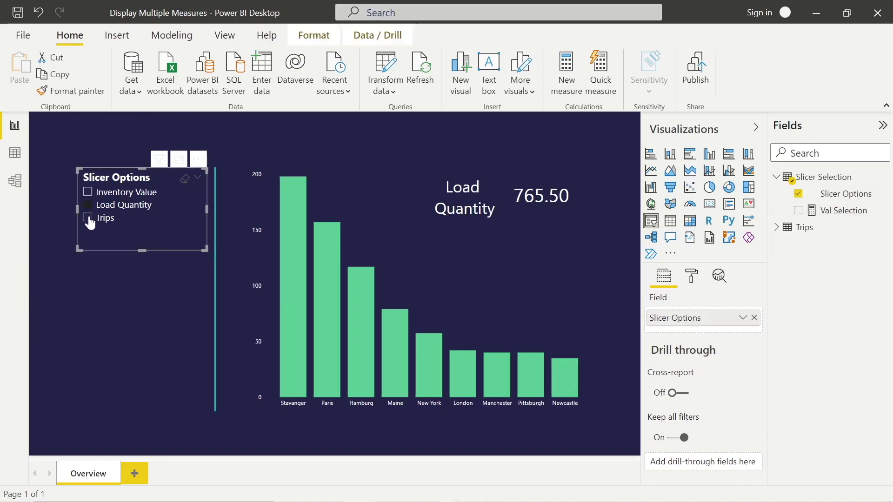
pyautogui.click(89, 218)
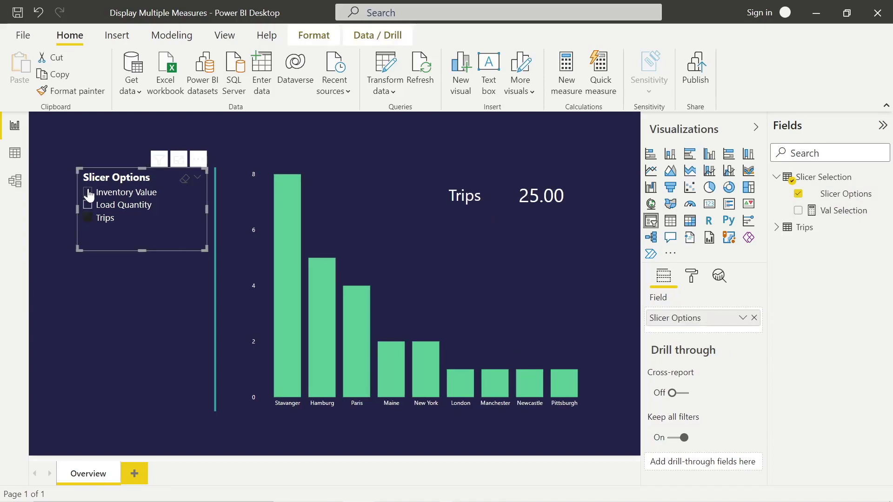
pyautogui.click(88, 192)
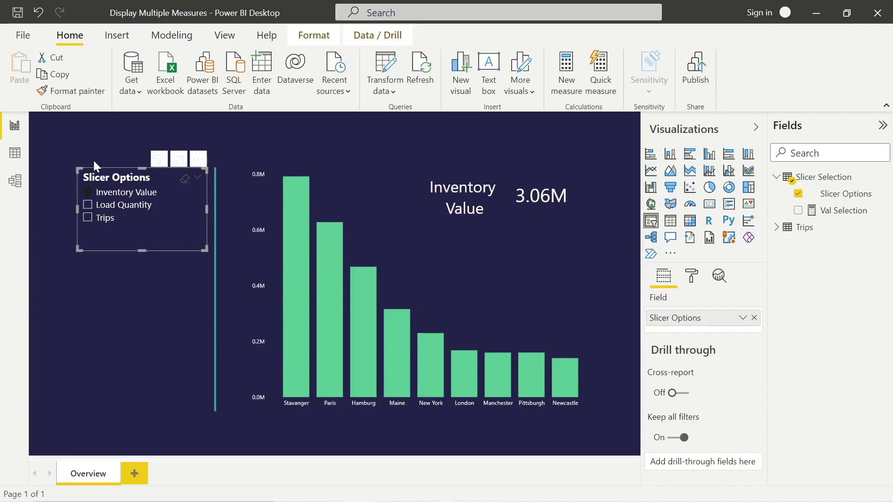
pyautogui.click(102, 144)
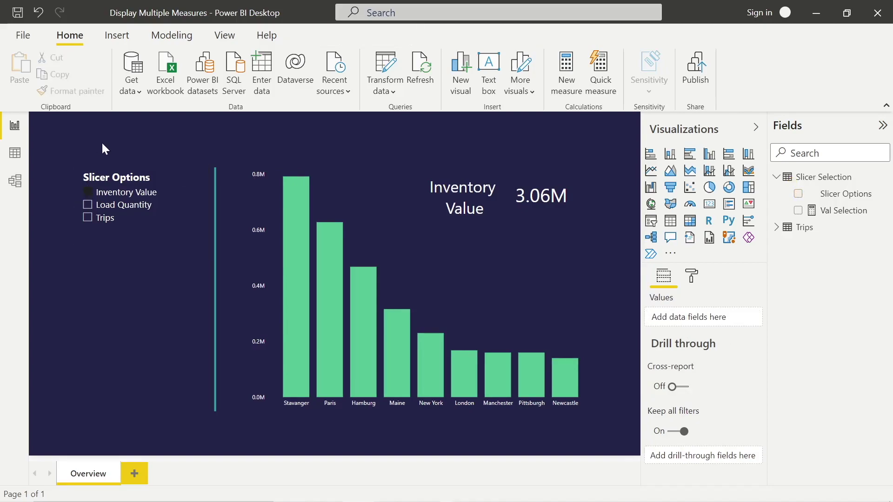